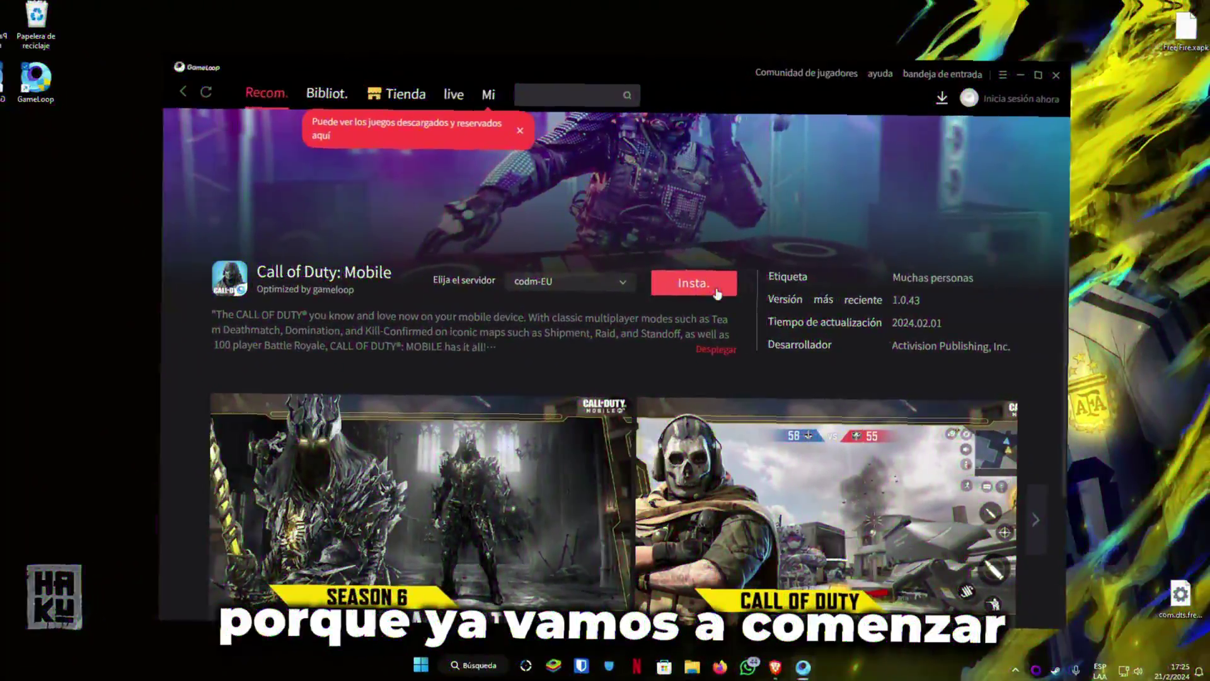
click(716, 289)
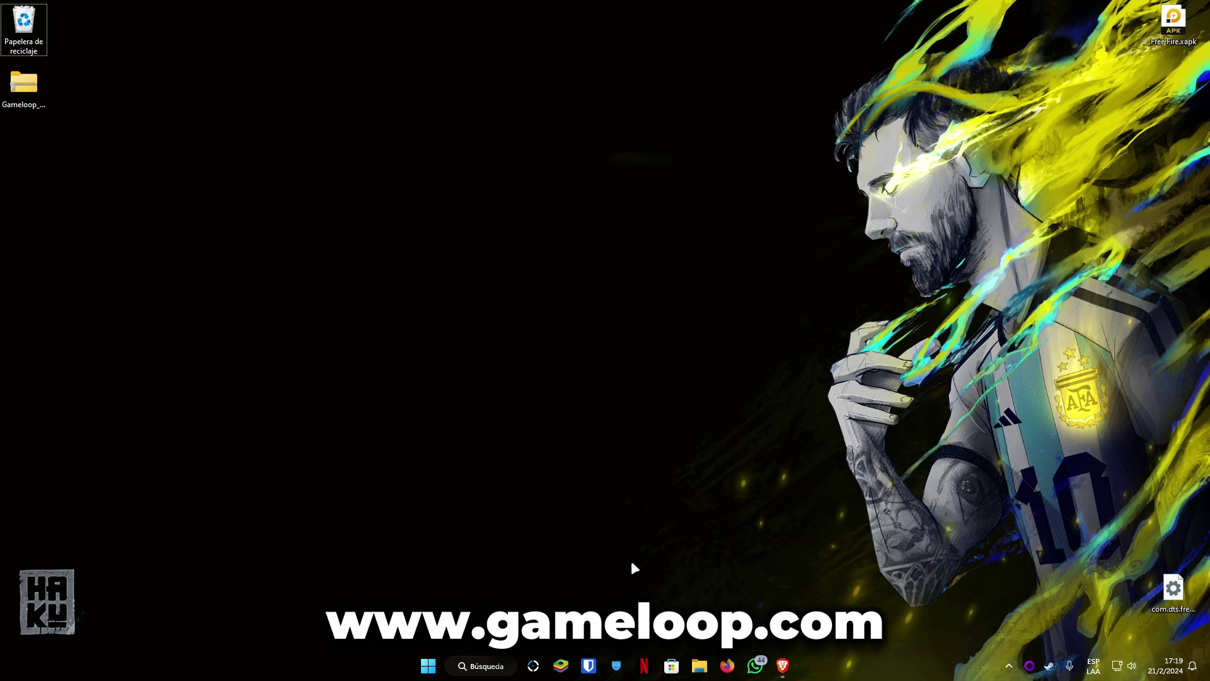
Review the GameLoop requirements and download section on the gamernovato.com page in the browser, and return to the desktop.
click(781, 674)
scroll(740, 386, down, 10)
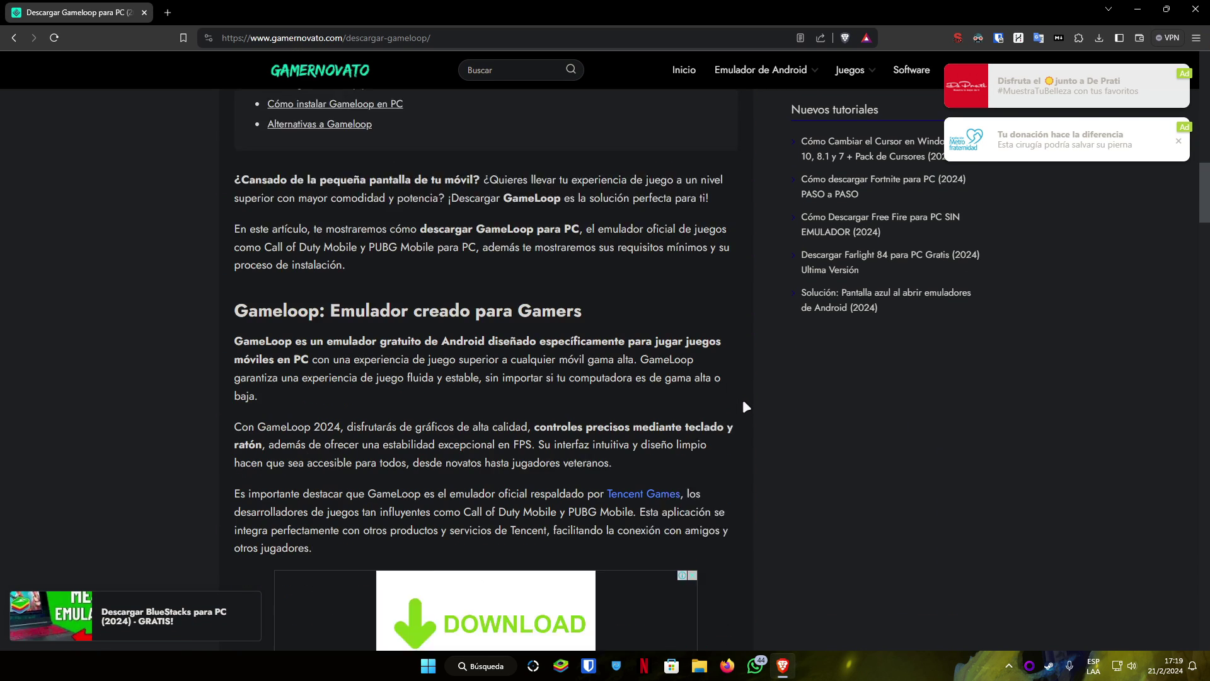
scroll(744, 403, down, 20)
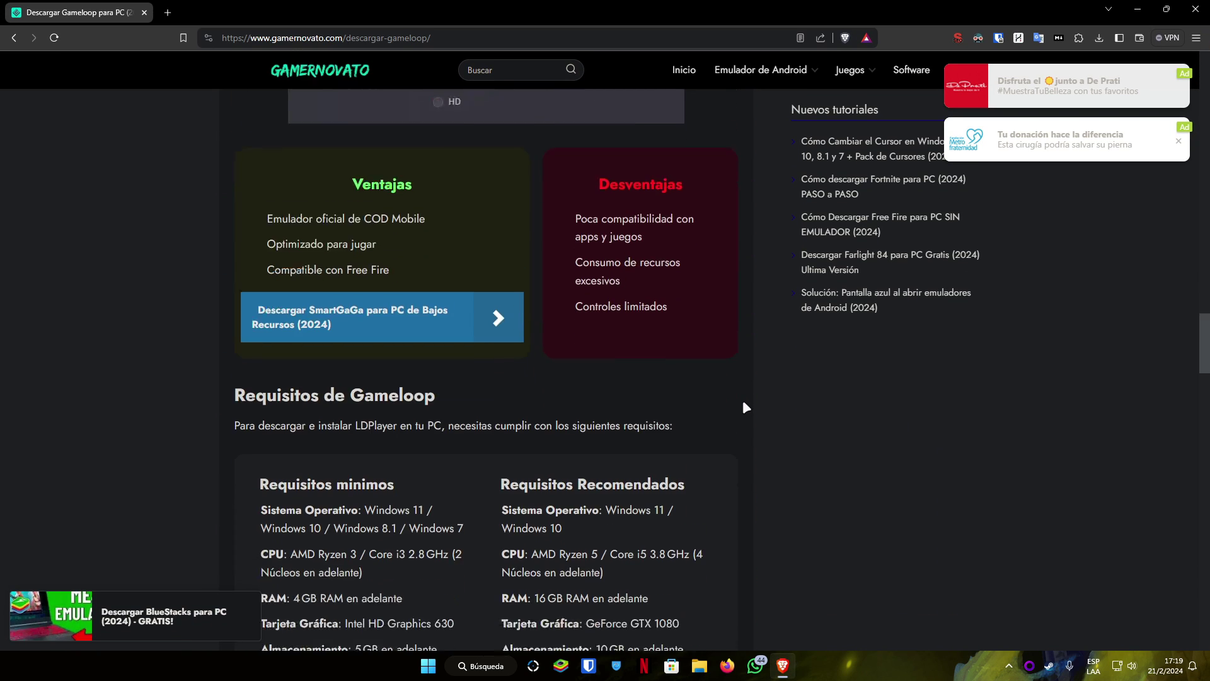
scroll(745, 408, down, 7)
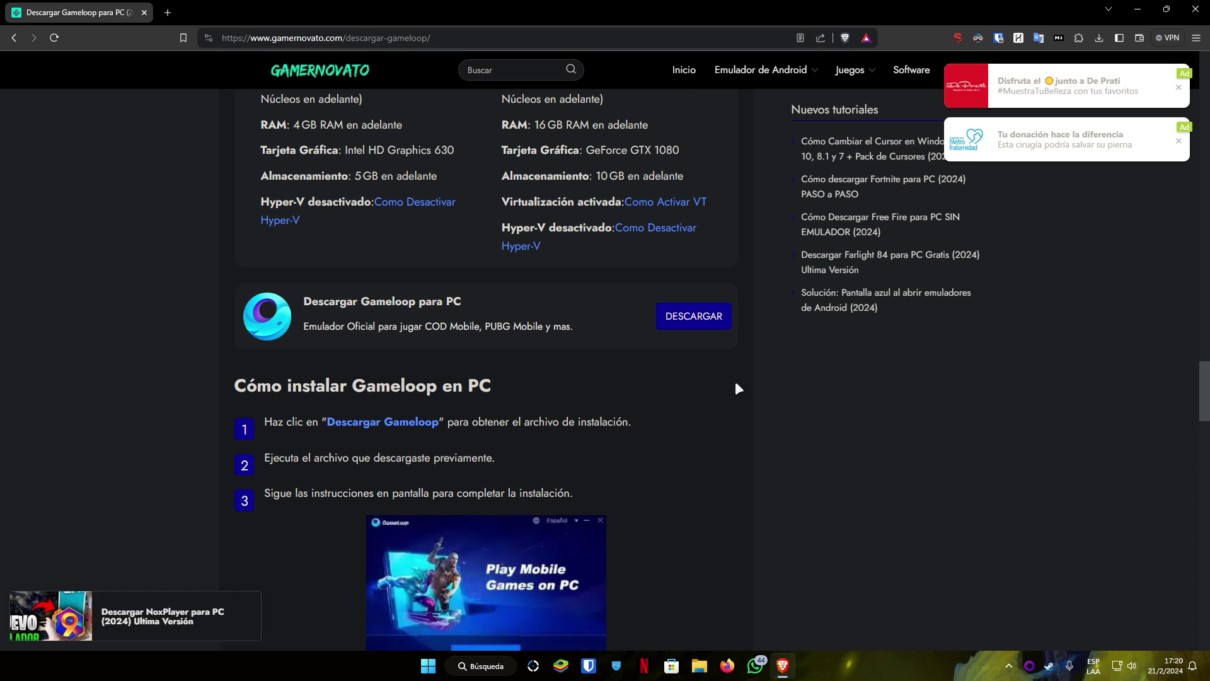
click(1138, 9)
Extract the Gameloop_install archive directly onto the desktop and place the extracted Gameloop_install.exe beside it.
drag(211, 140, 598, 277)
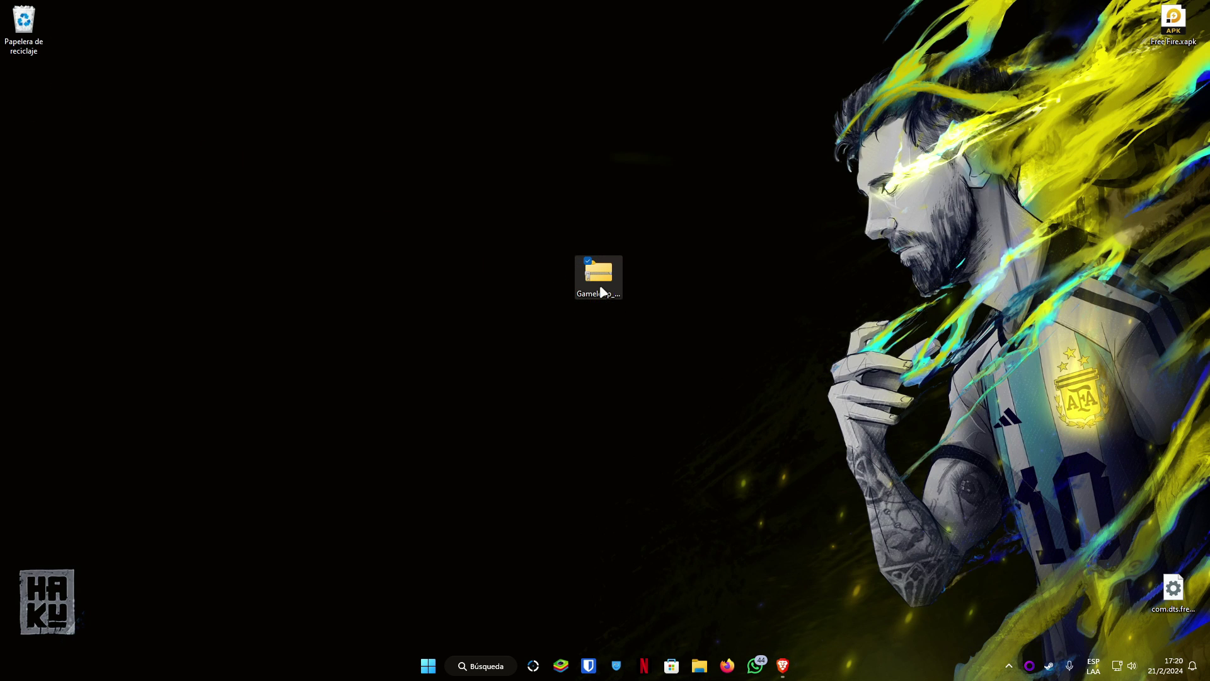
right_click(599, 287)
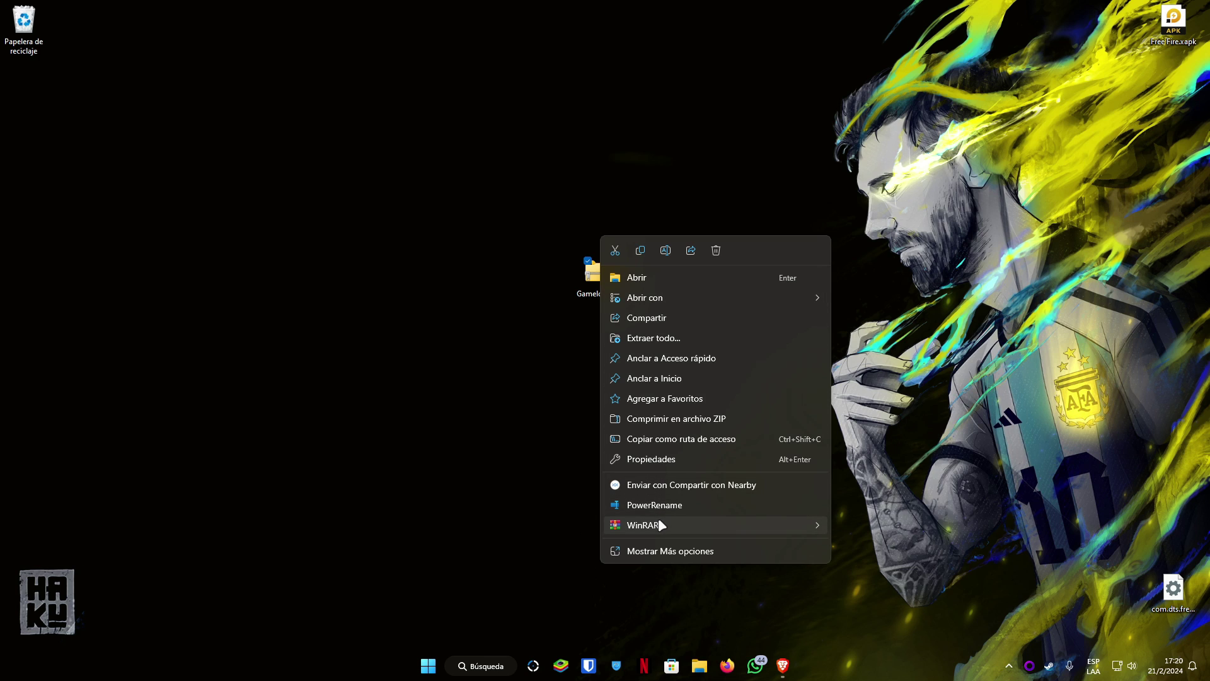
mouse_move(659, 522)
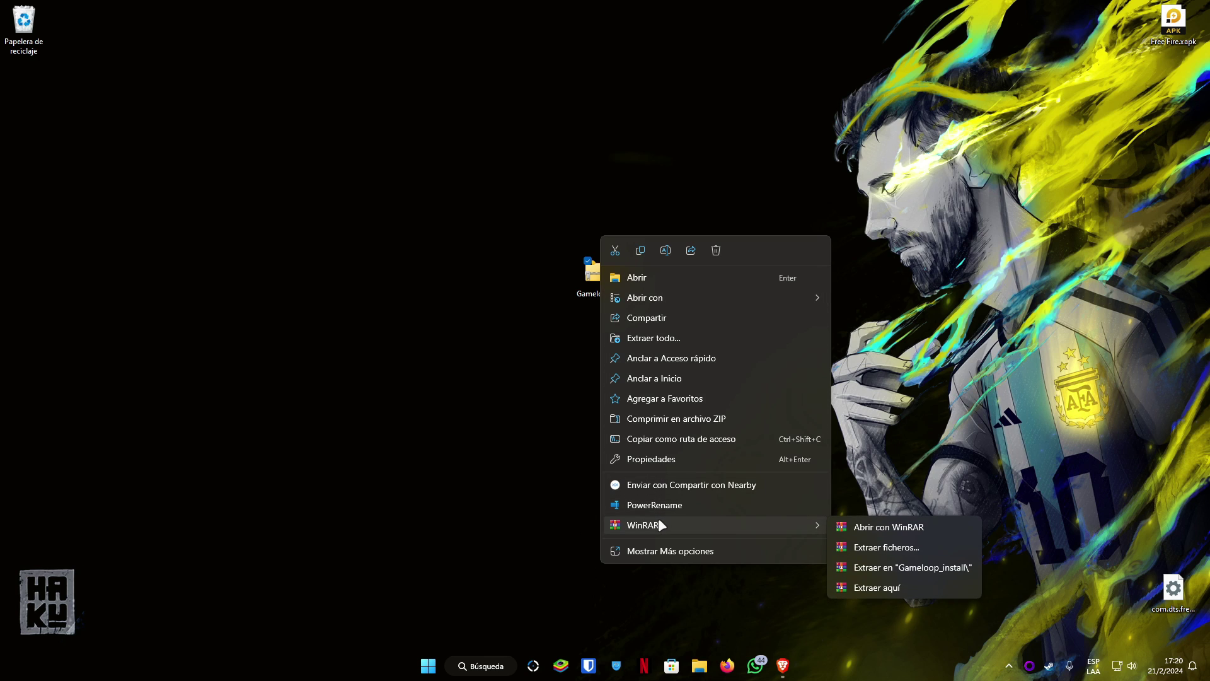
click(899, 585)
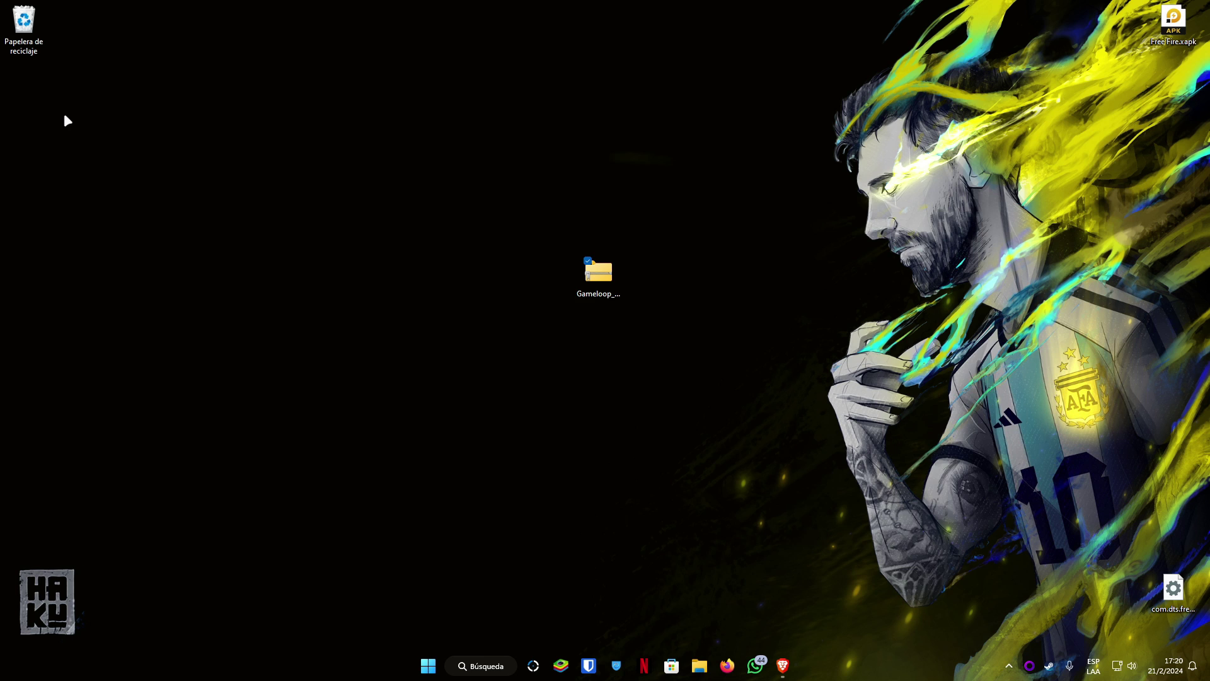
drag(24, 85, 700, 277)
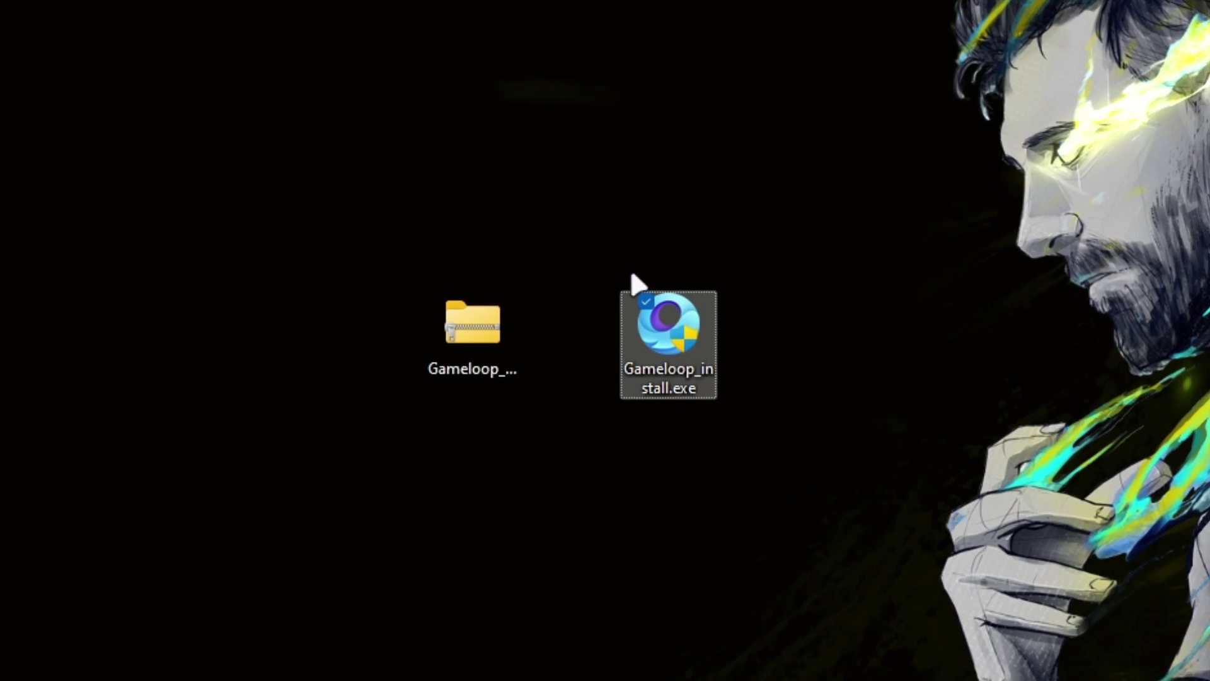
drag(796, 378, 639, 234)
drag(543, 249, 544, 249)
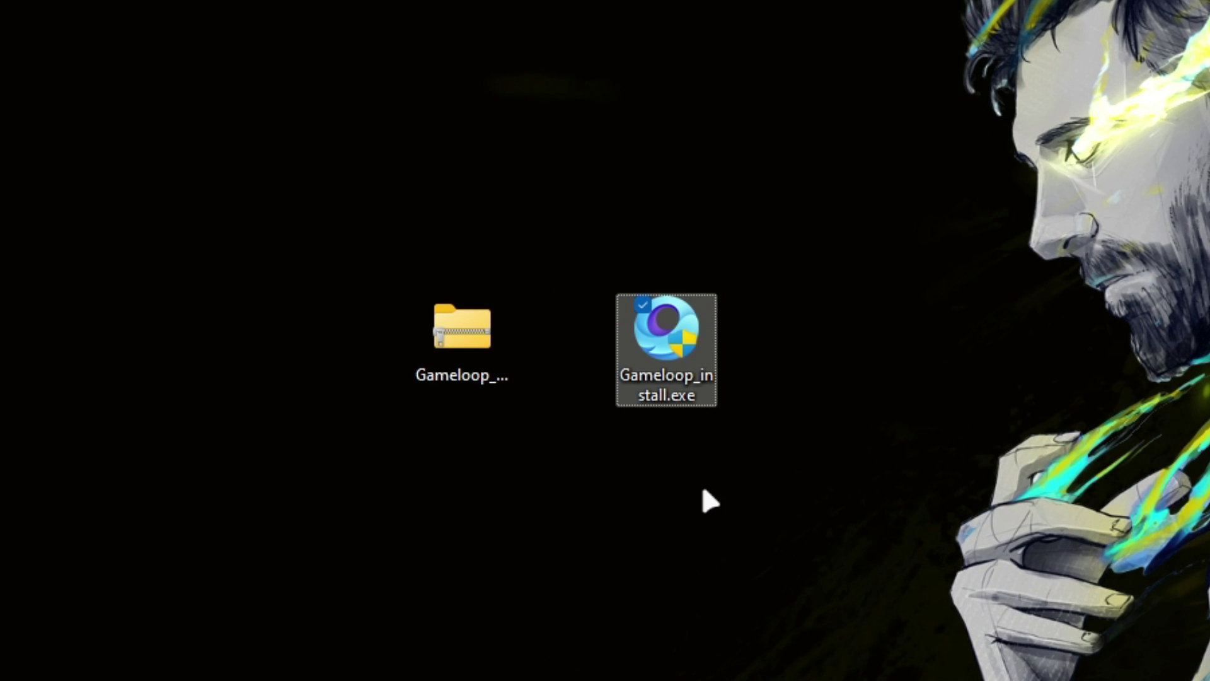
Run Gameloop_install.exe in Español and perform a custom installation to G:\Program Files\TxGameAssistant\.
double_click(673, 342)
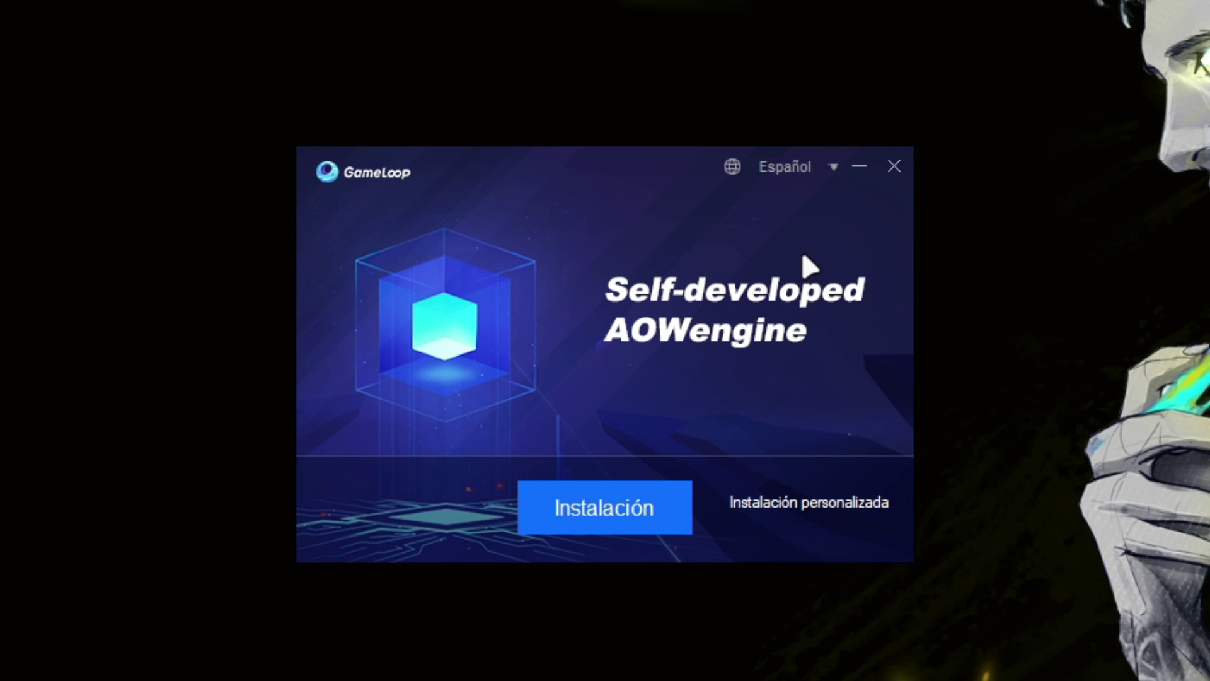
click(818, 168)
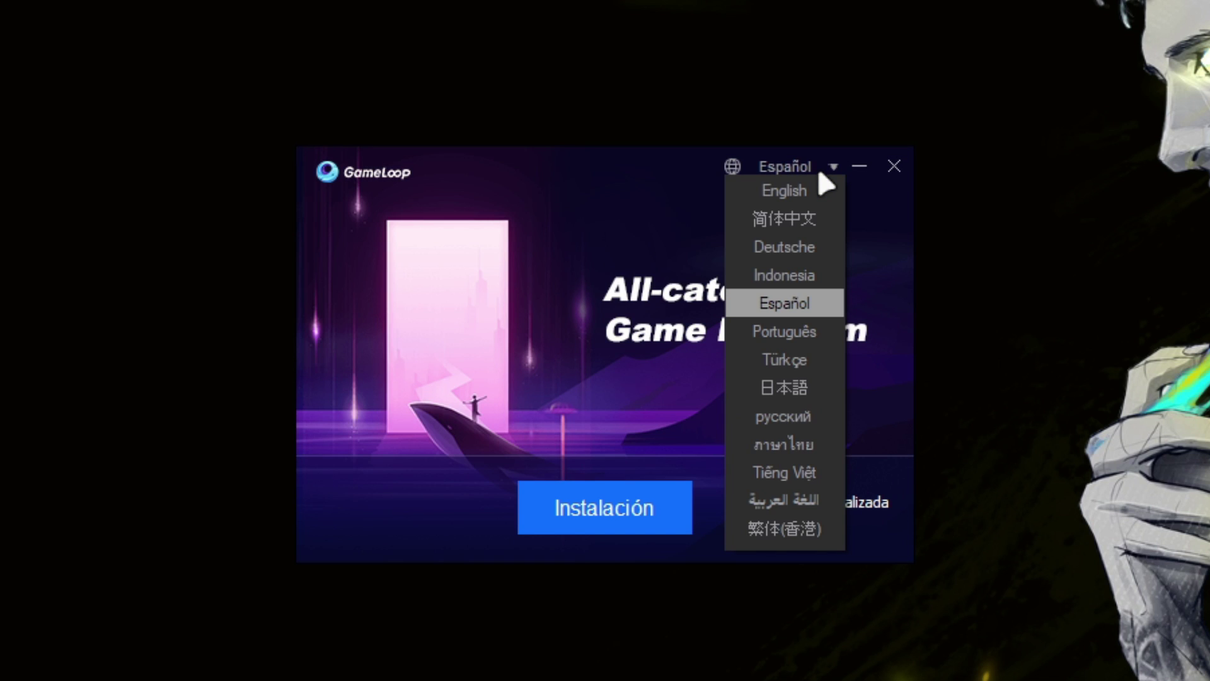
click(792, 304)
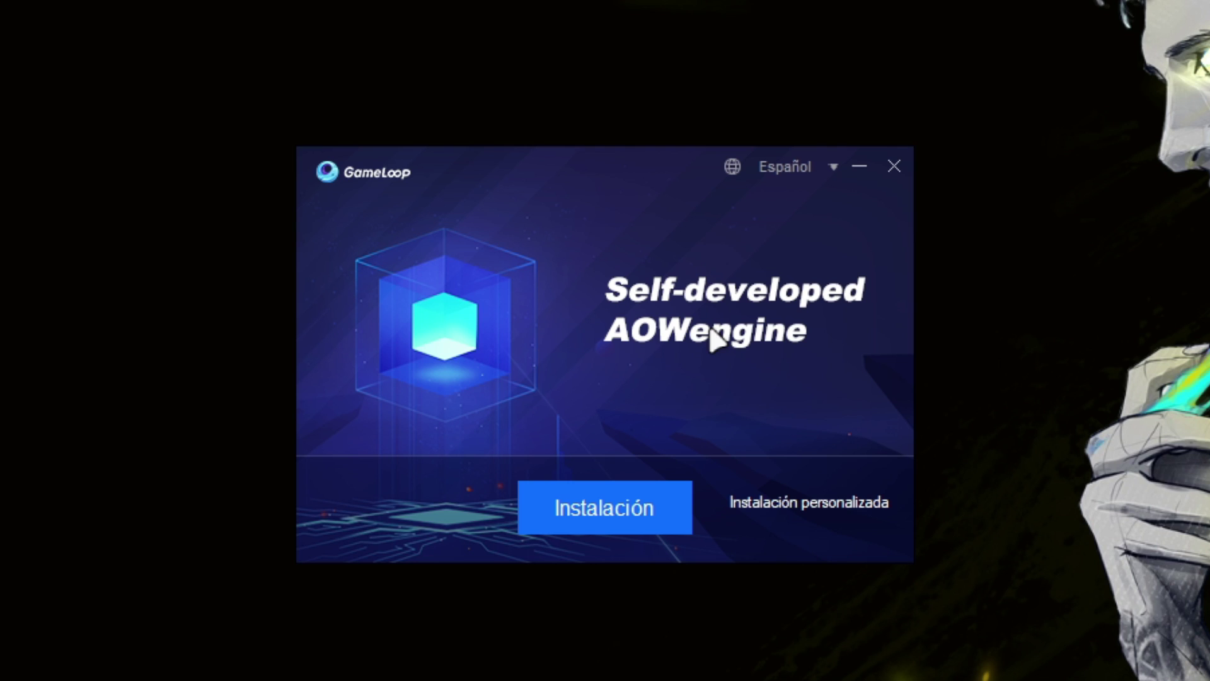
click(847, 508)
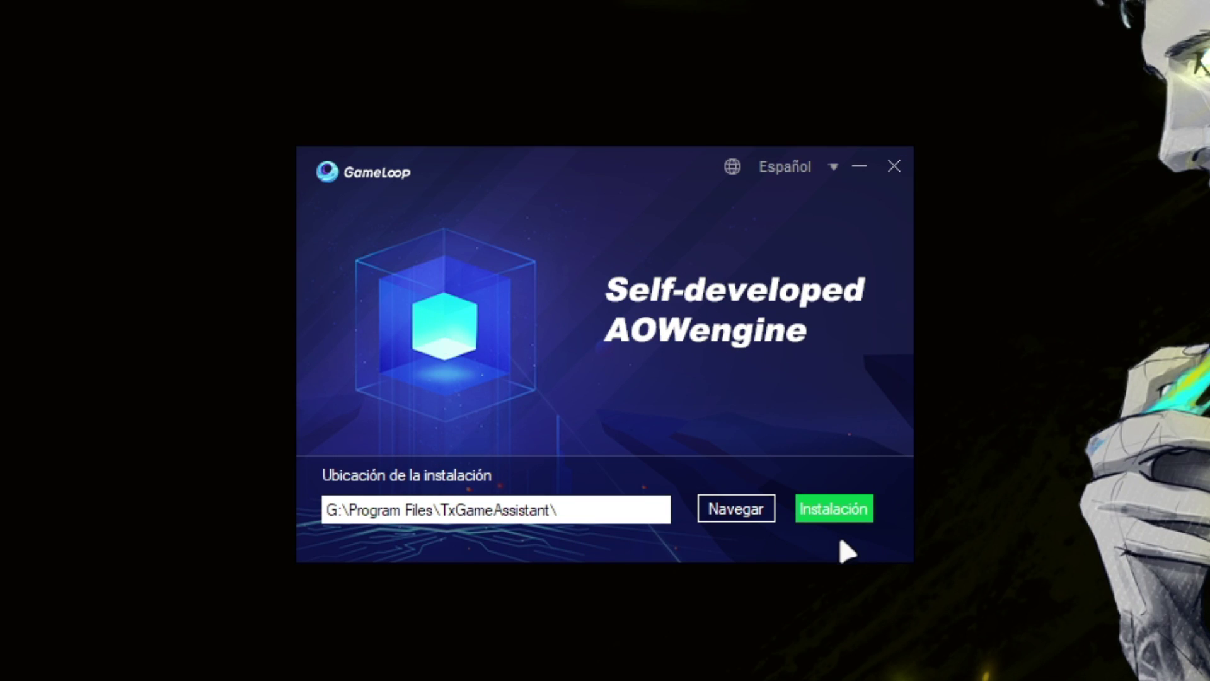
click(840, 509)
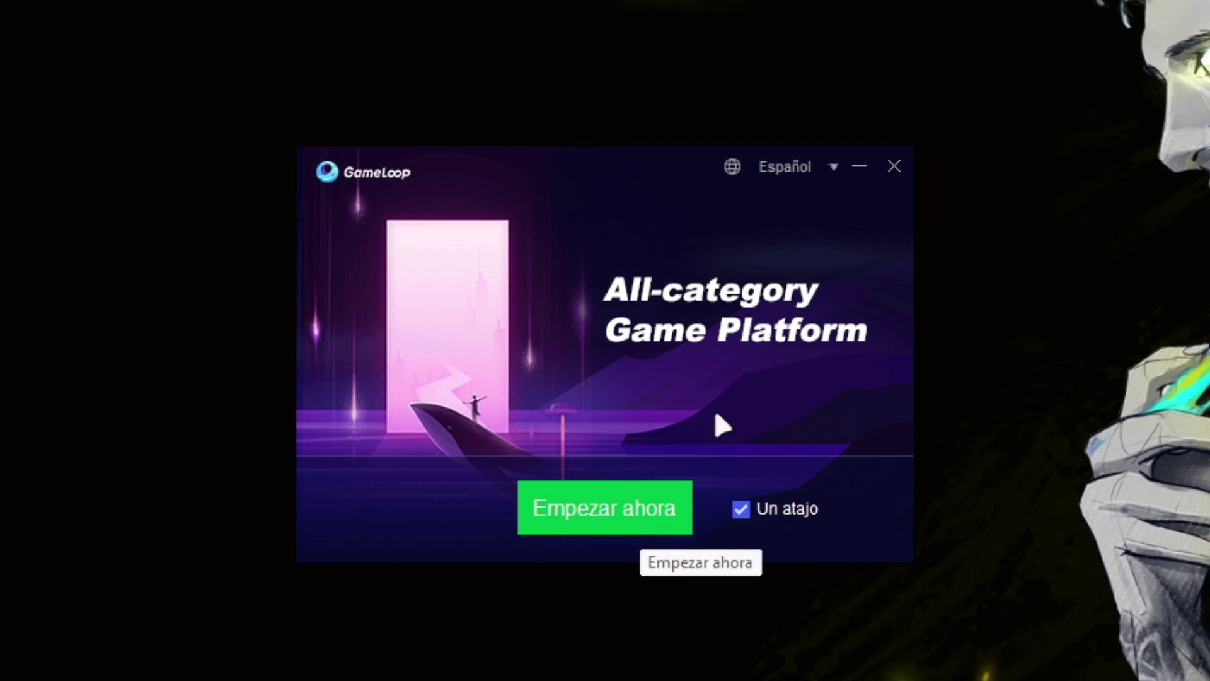
Close the GameLoop installer without starting from it, and open GameLoop from the desktop.
click(893, 169)
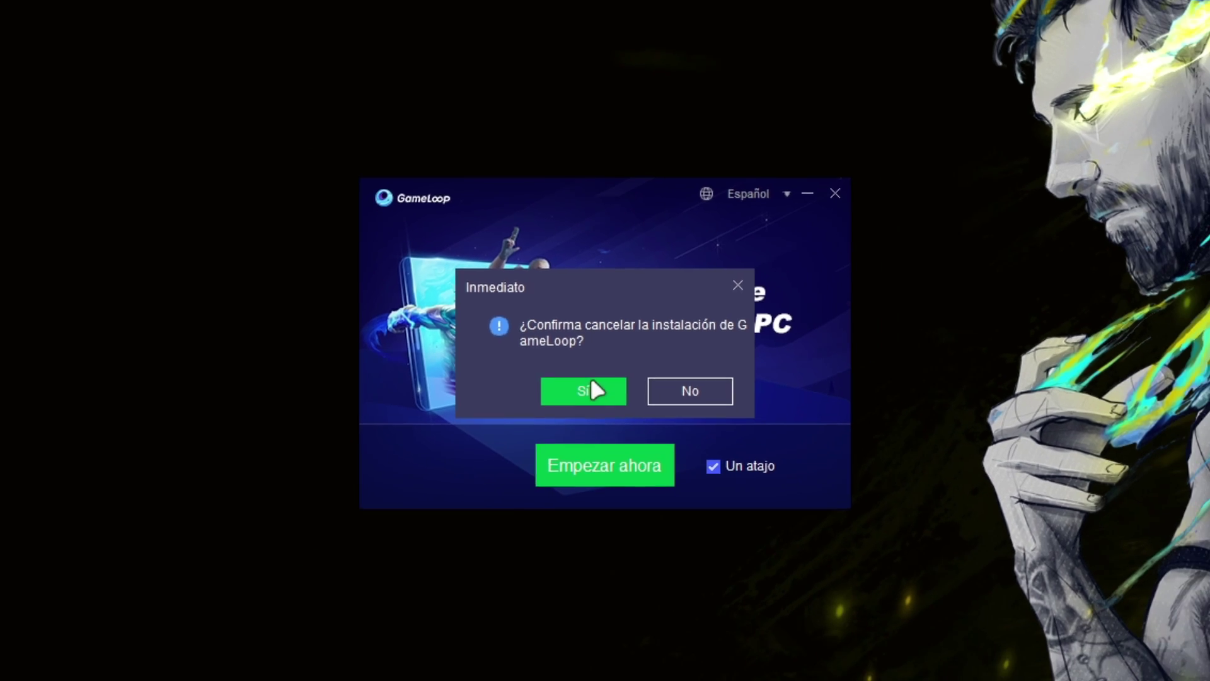
click(583, 390)
click(24, 88)
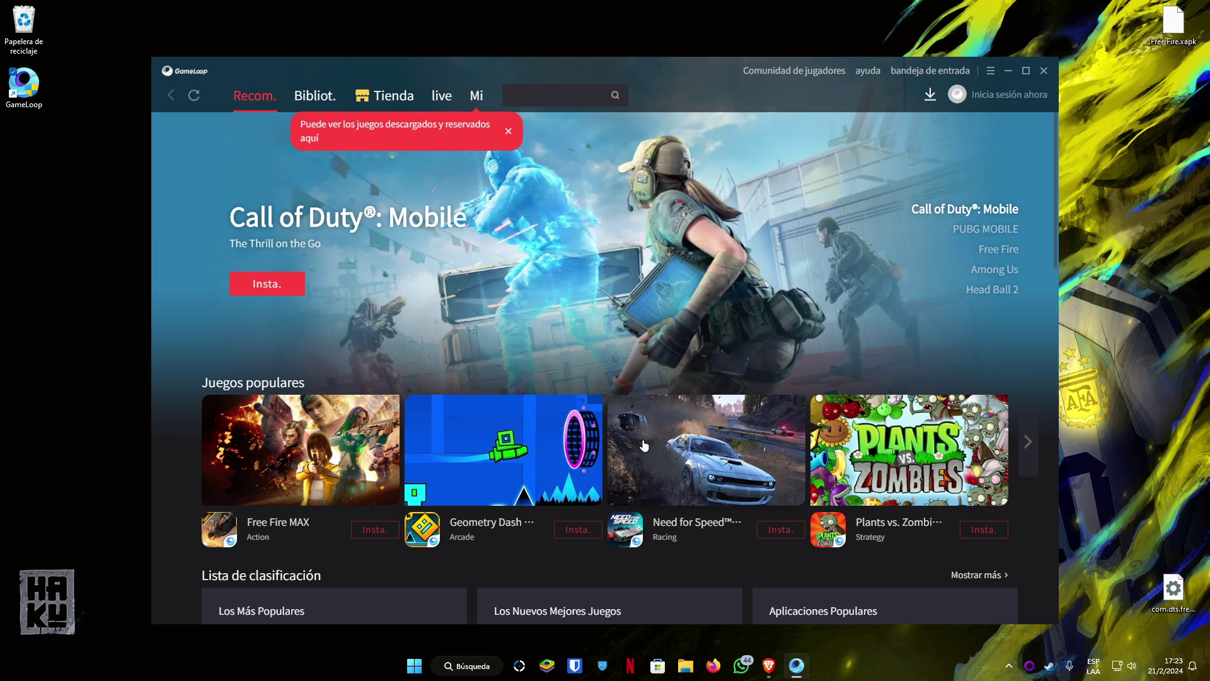
Browse the recommended games, ranking lists and genre sections in the GameLoop store.
scroll(546, 296, down, 8)
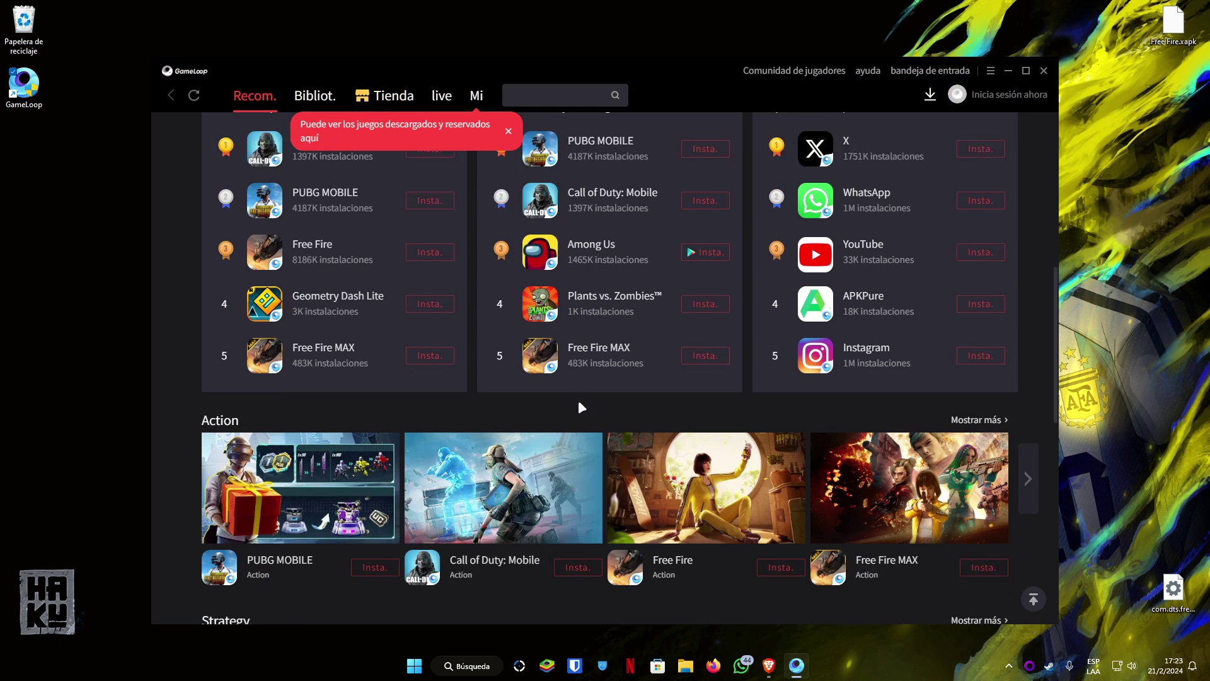
scroll(581, 406, down, 10)
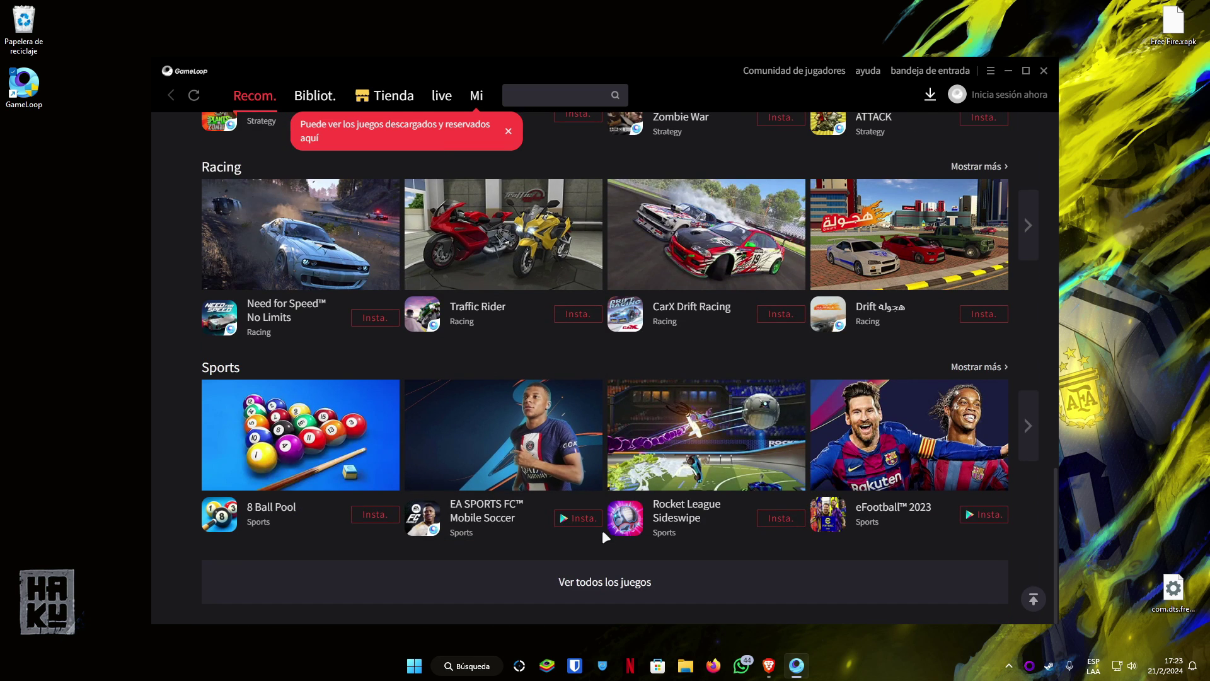
scroll(605, 537, up, 10)
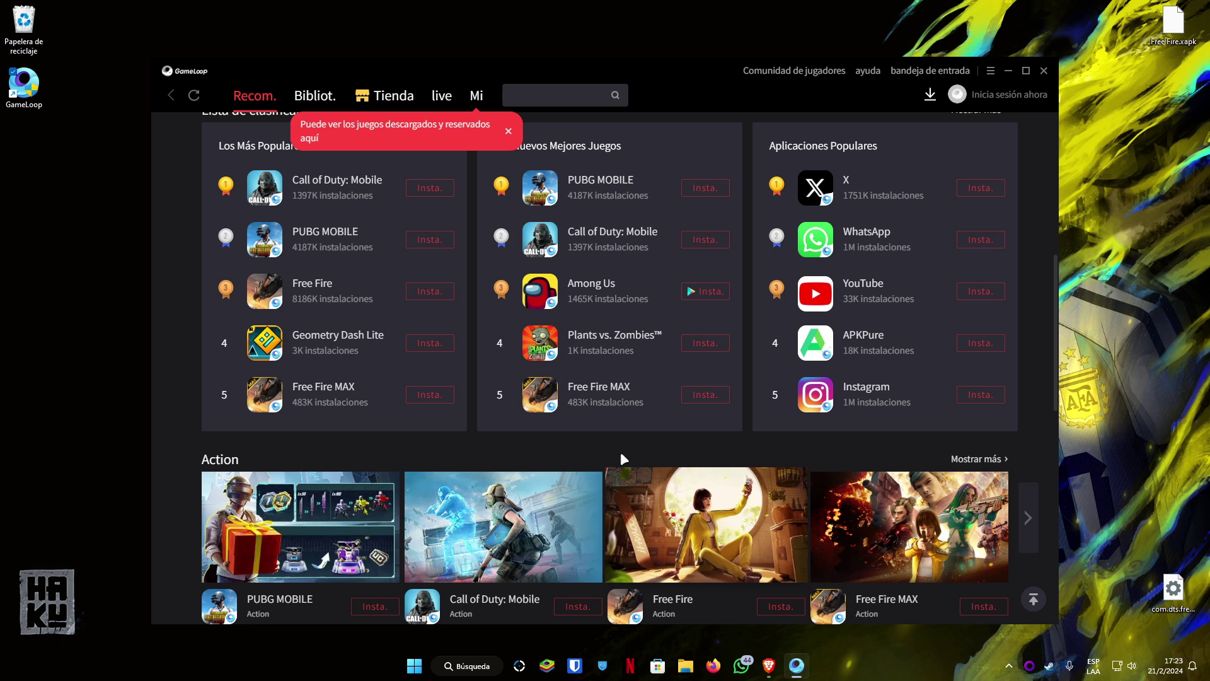
scroll(615, 438, down, 1)
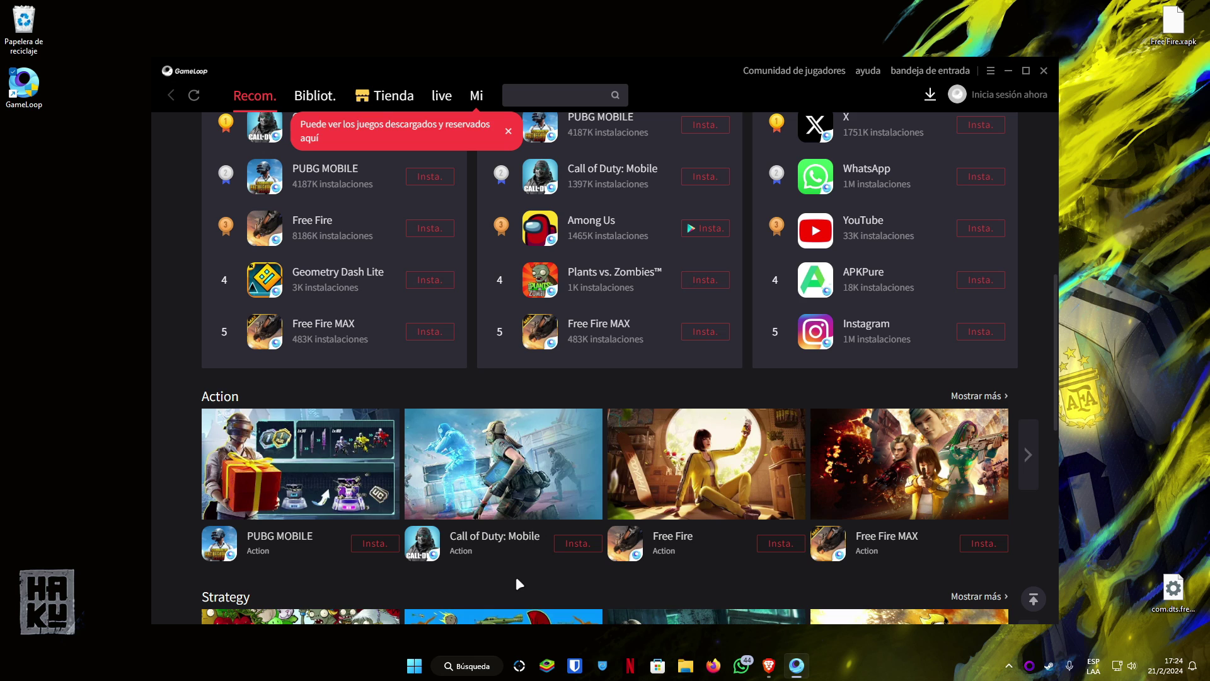
scroll(516, 576, up, 5)
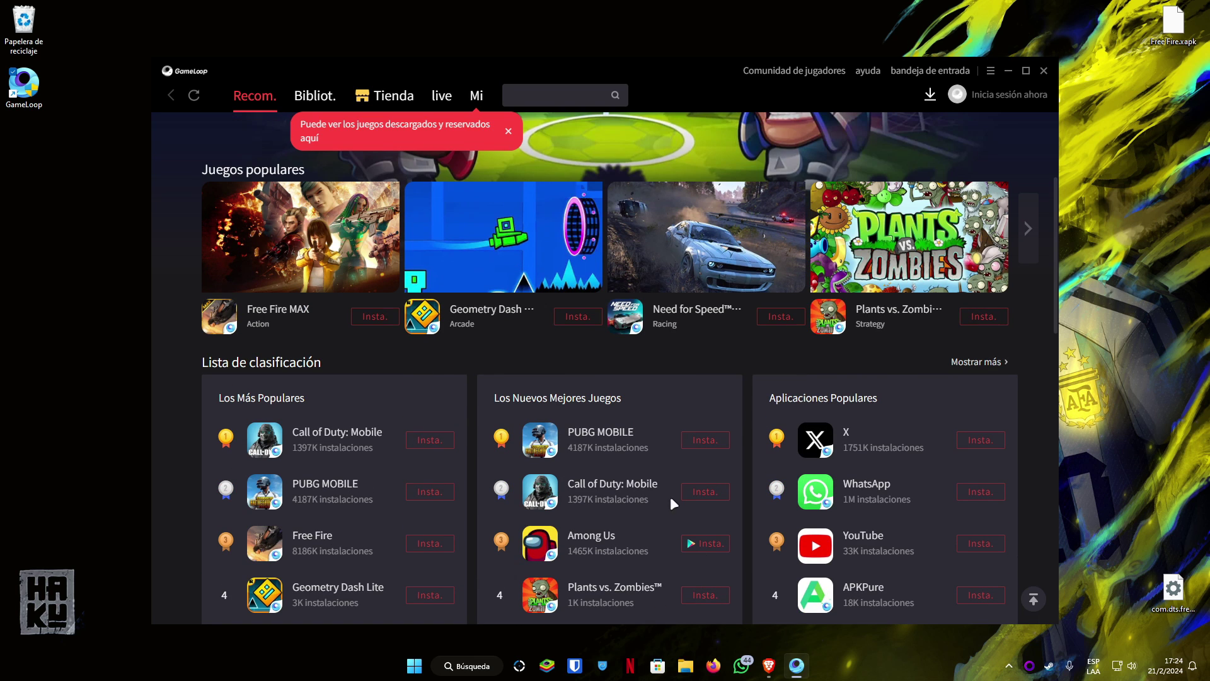
scroll(676, 479, down, 3)
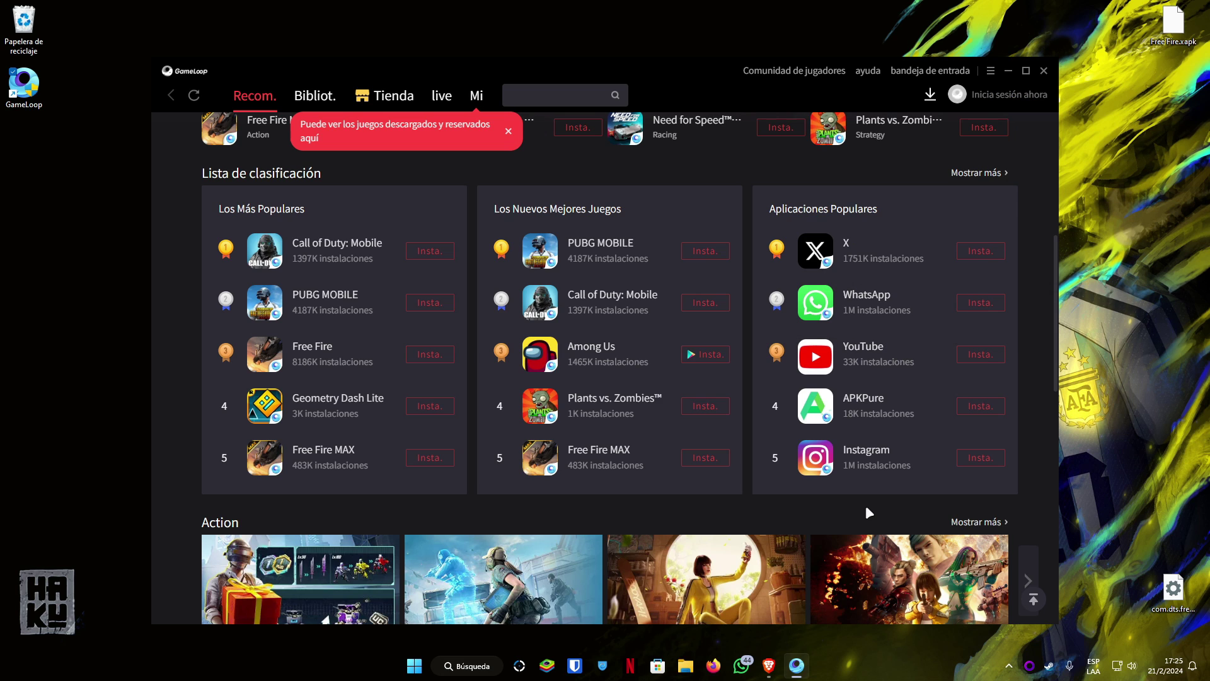
scroll(740, 502, down, 4)
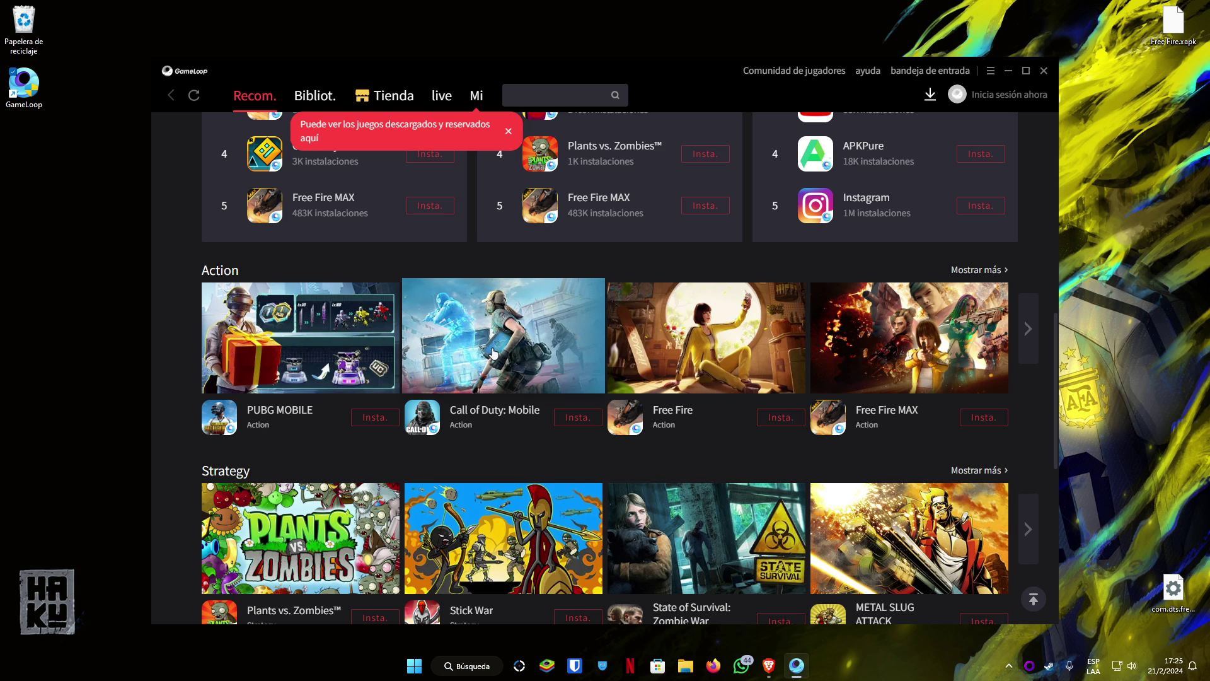
Install Call of Duty: Mobile from the Action section with server codm-EU, and open the list of download tasks.
click(582, 422)
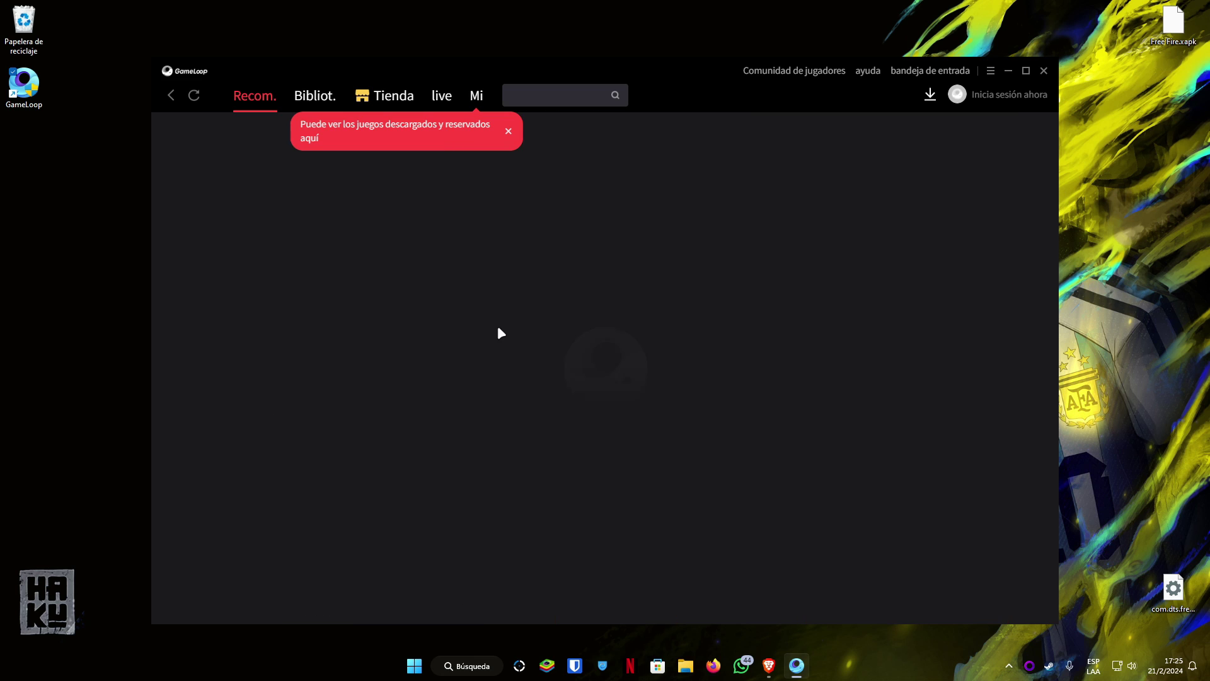
scroll(497, 325, down, 2)
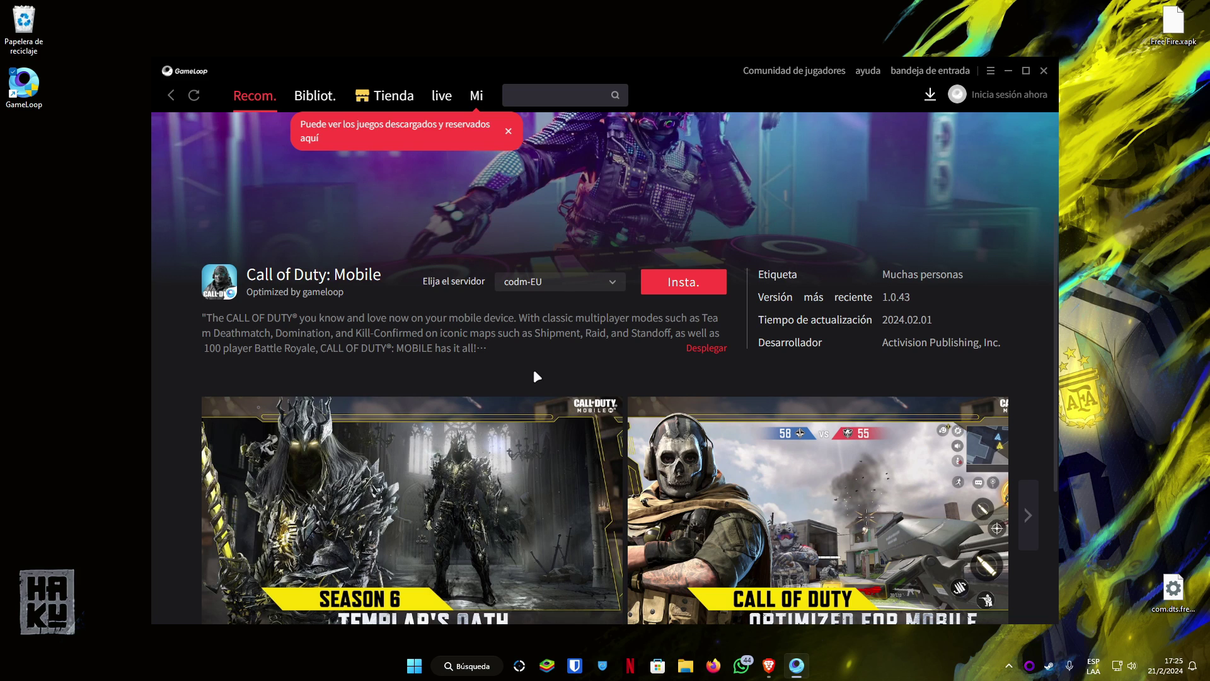
click(684, 285)
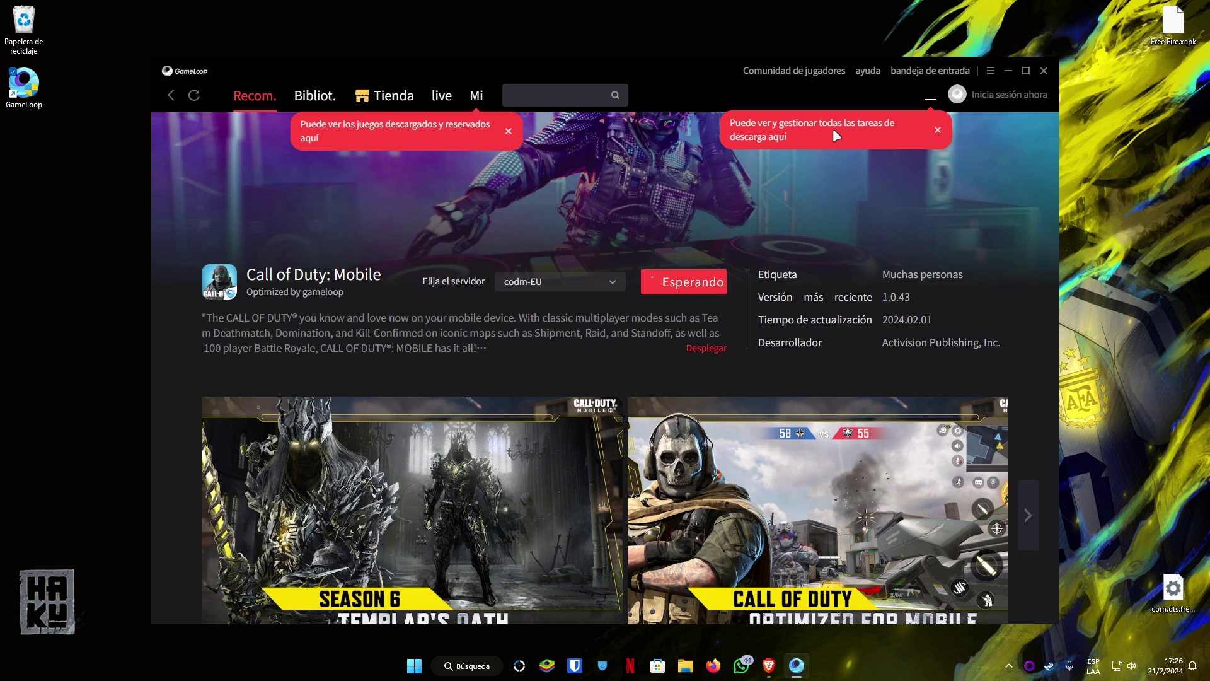
click(929, 100)
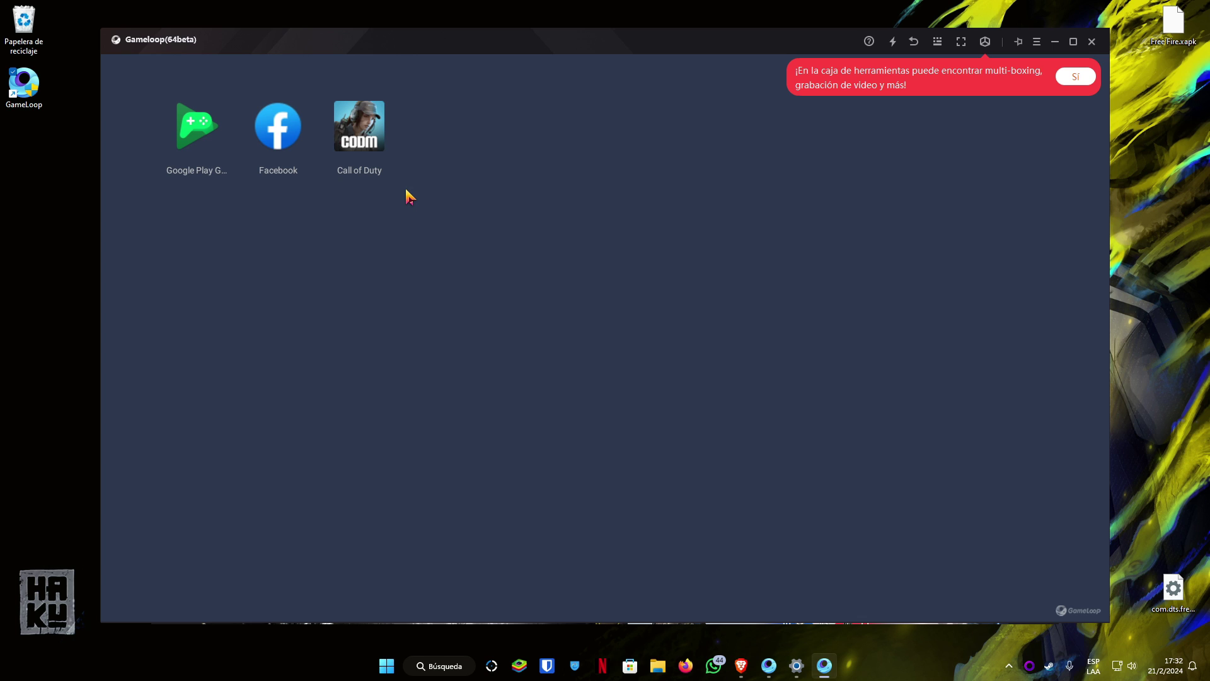
Reveal the hidden system apps on the emulator's home screen and launch Call of Duty.
key(F9)
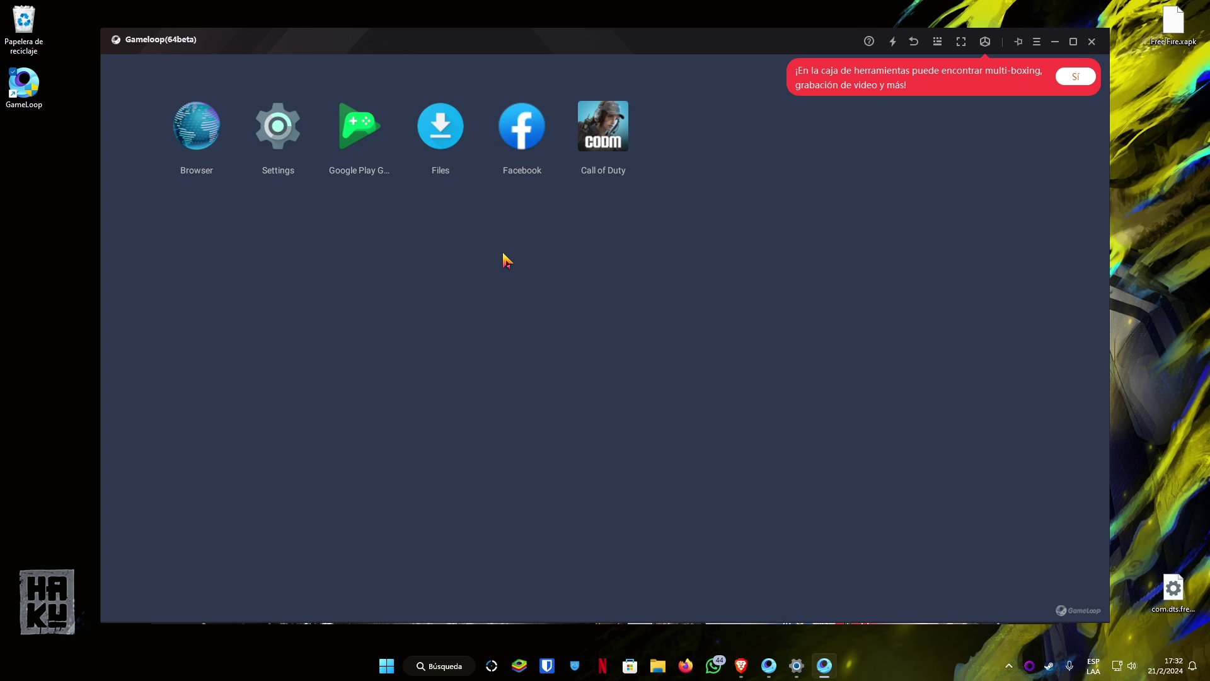
click(614, 131)
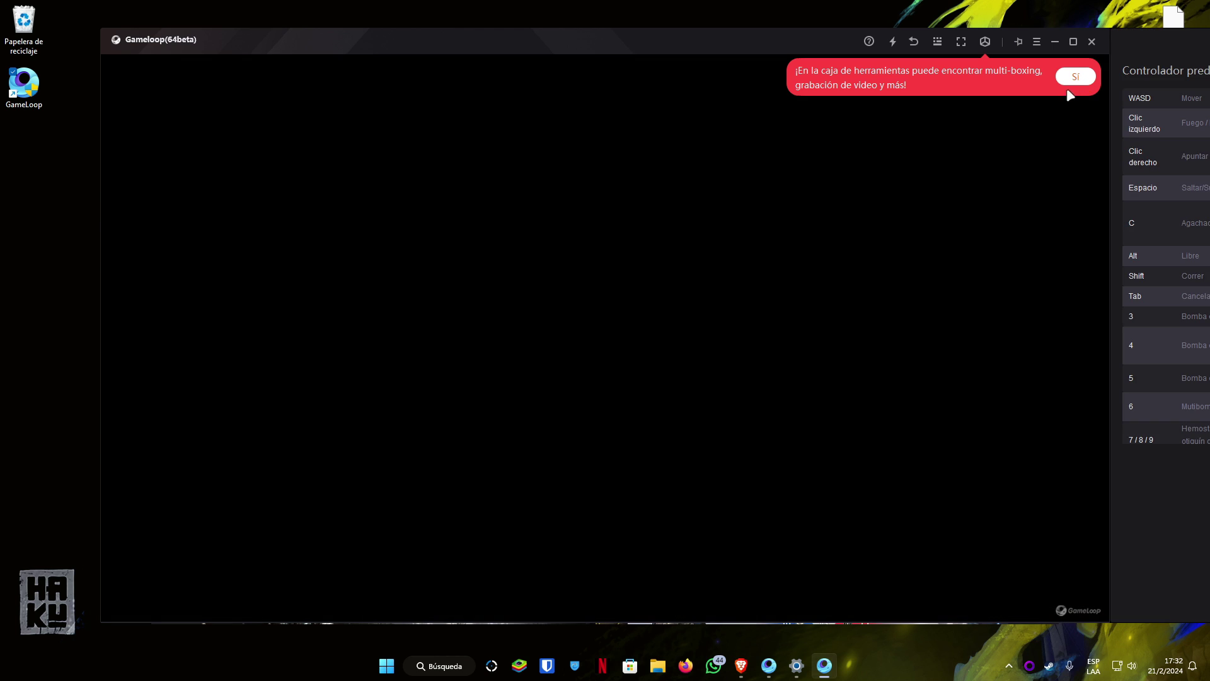
Dismiss the toolbox tip and move the emulator window so its key-control list fits on the screen.
click(1075, 76)
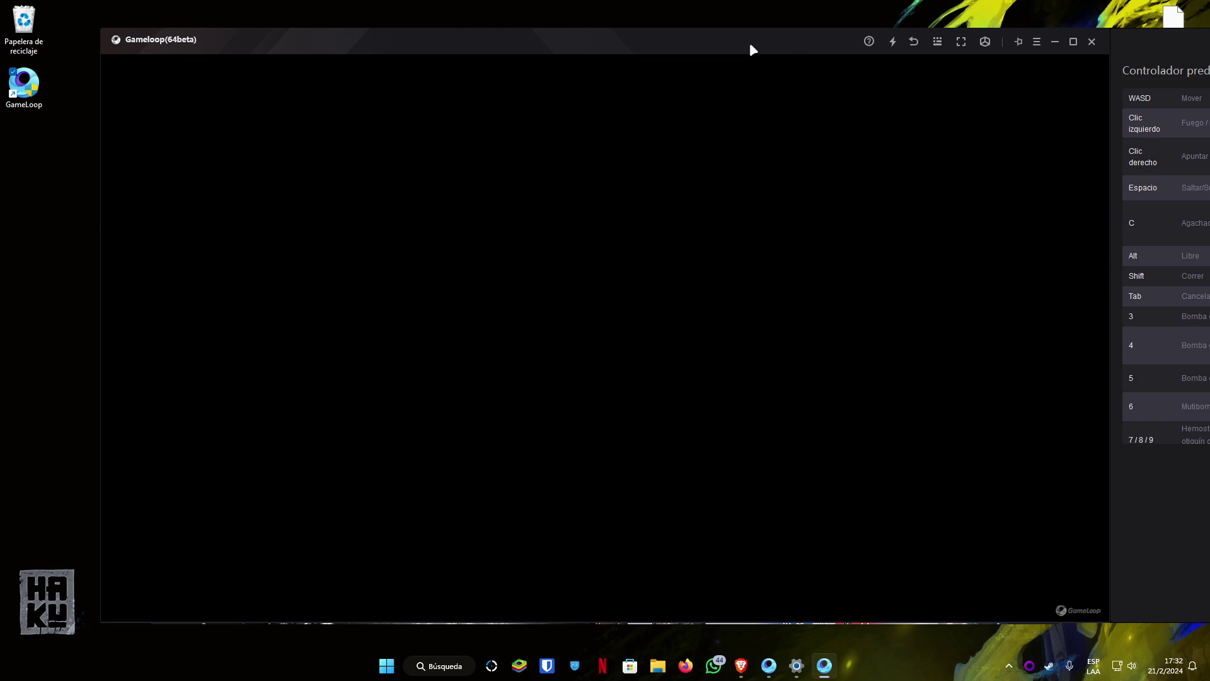
drag(750, 44, 697, 41)
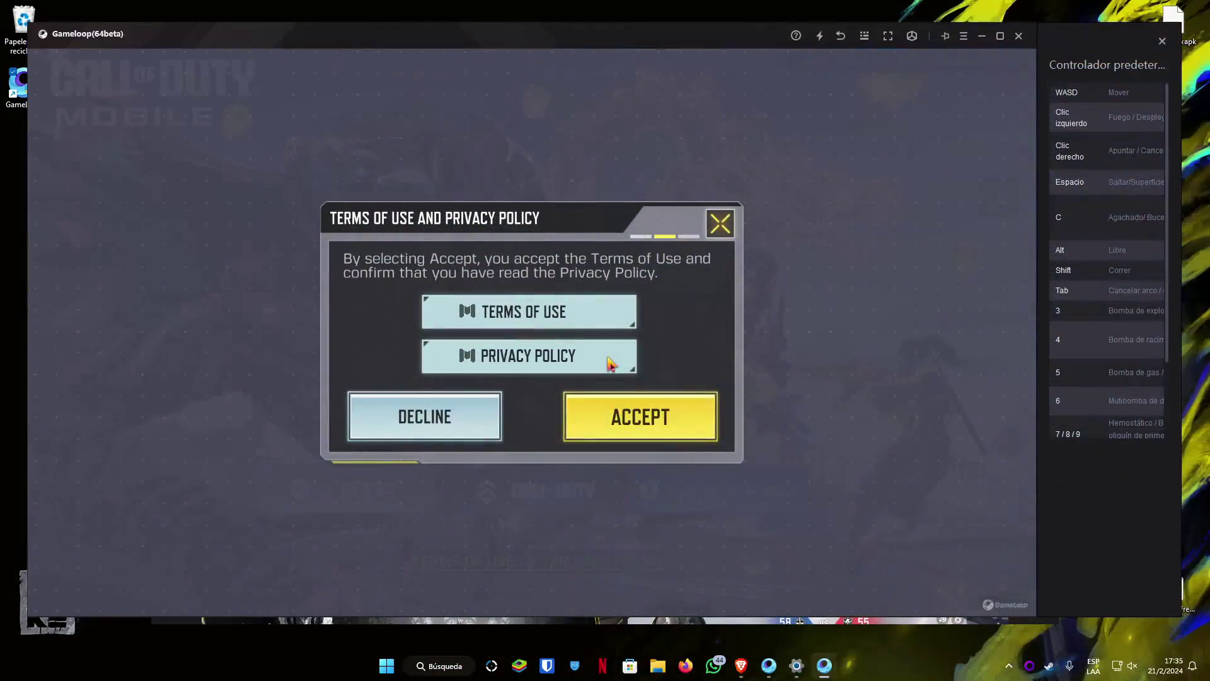
Open the emulator's settings and look through the engine, account, game, model and basic settings sections.
click(962, 36)
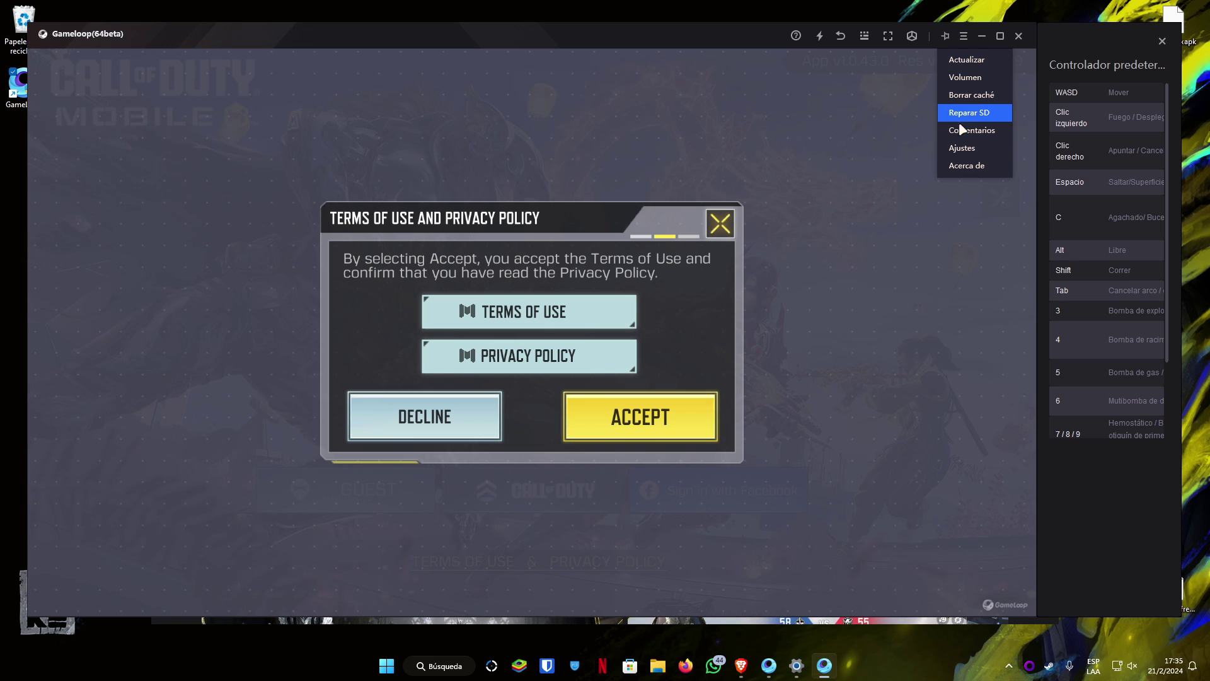
click(959, 147)
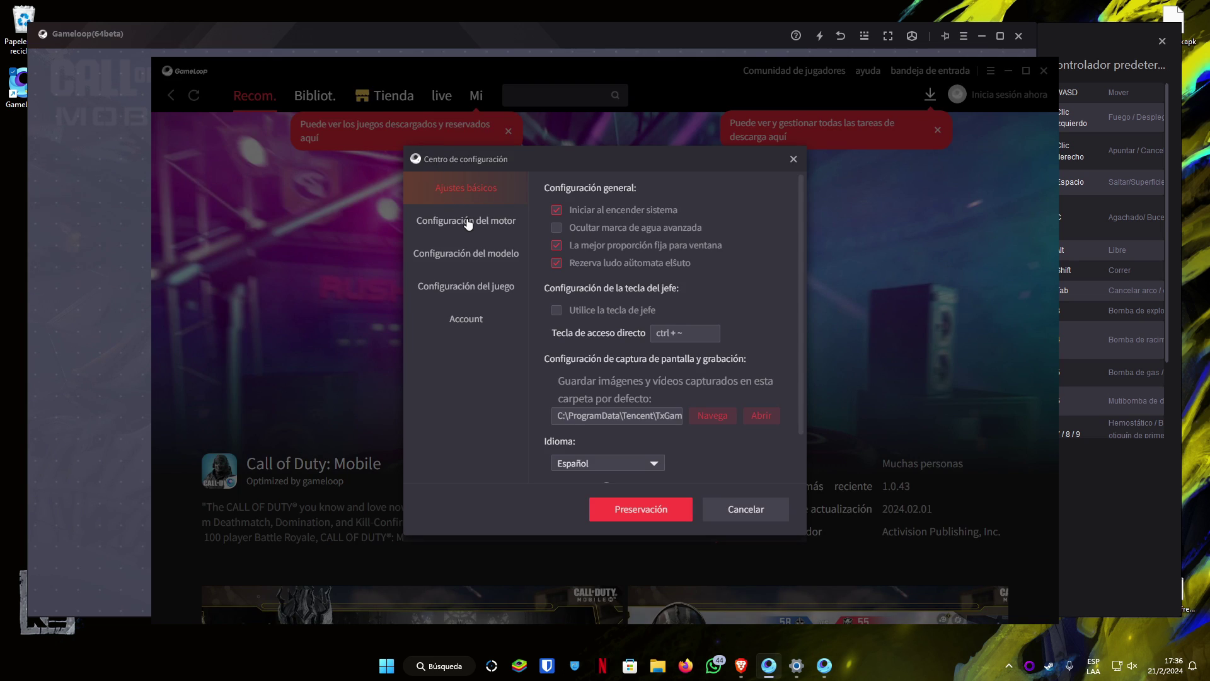
click(468, 224)
click(460, 317)
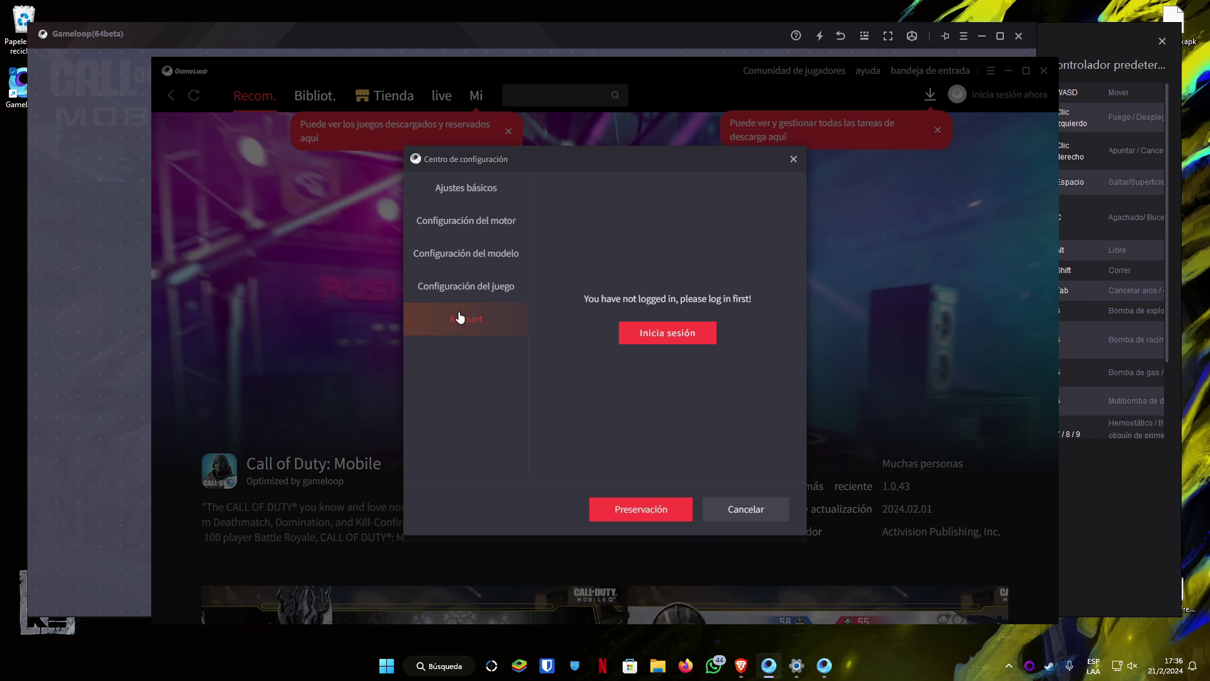
click(464, 293)
click(466, 261)
click(468, 225)
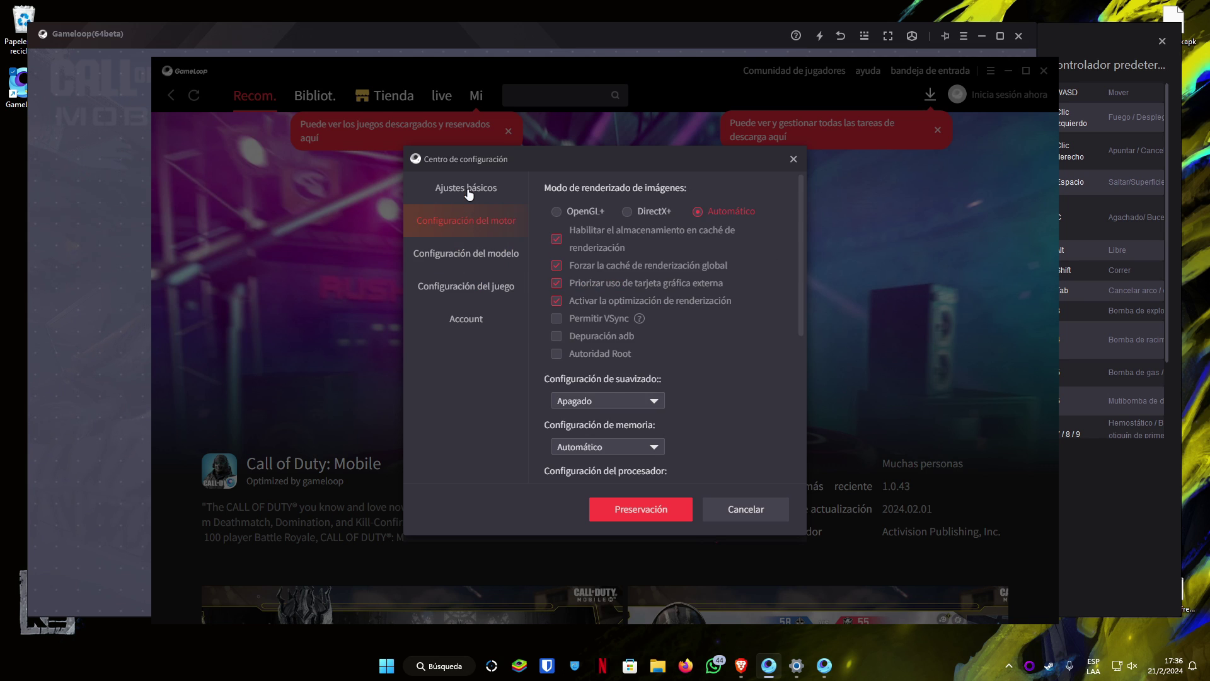
click(469, 193)
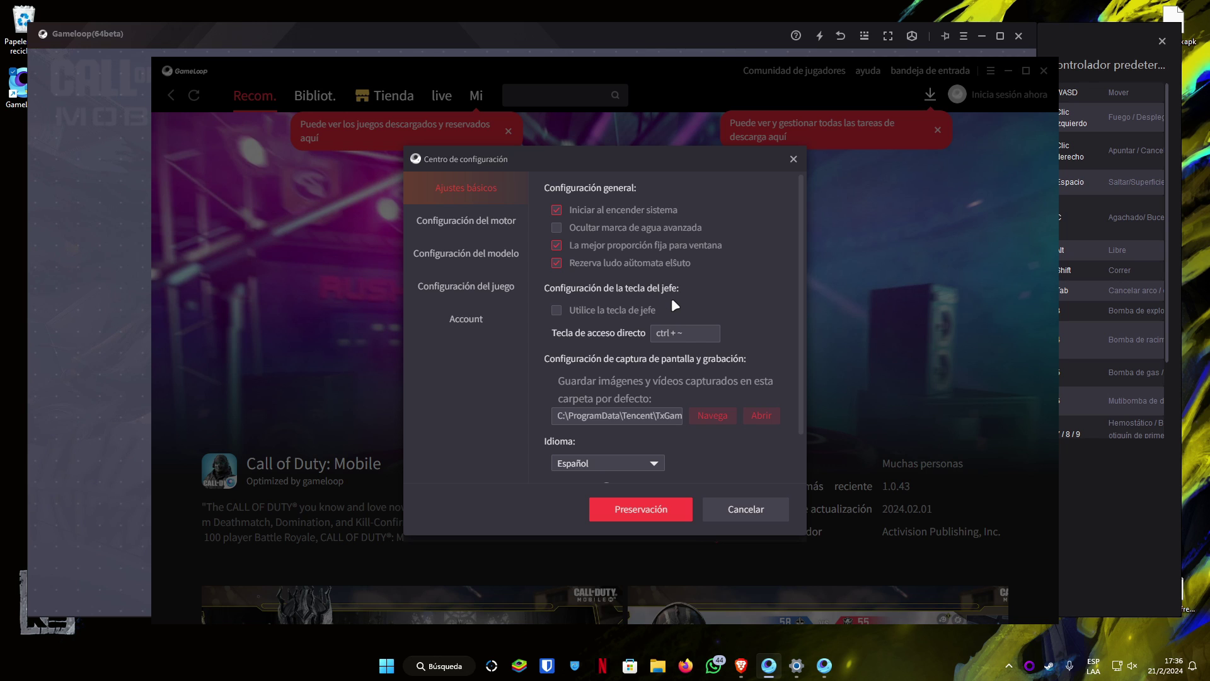